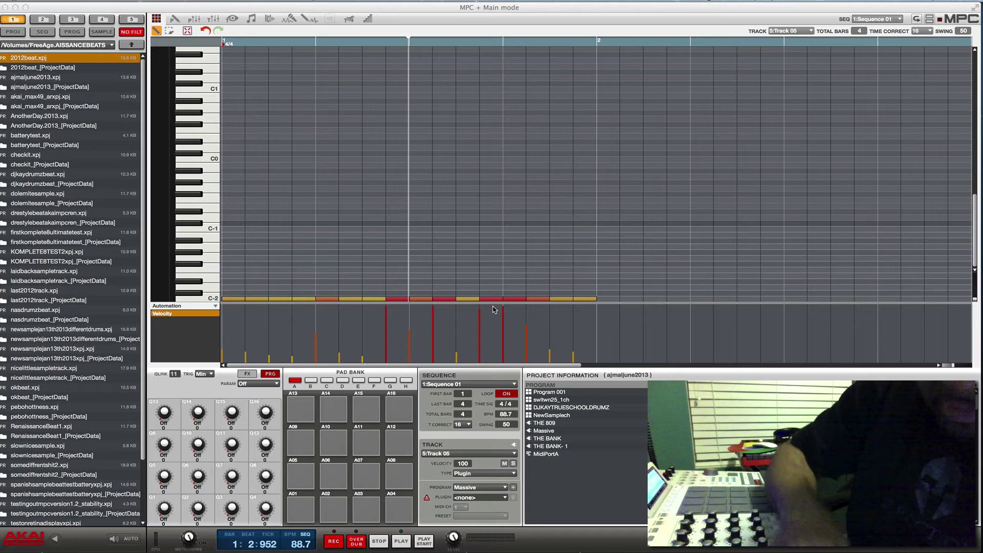
Select a pitch row in the piano roll and open the track's Program list
click(188, 178)
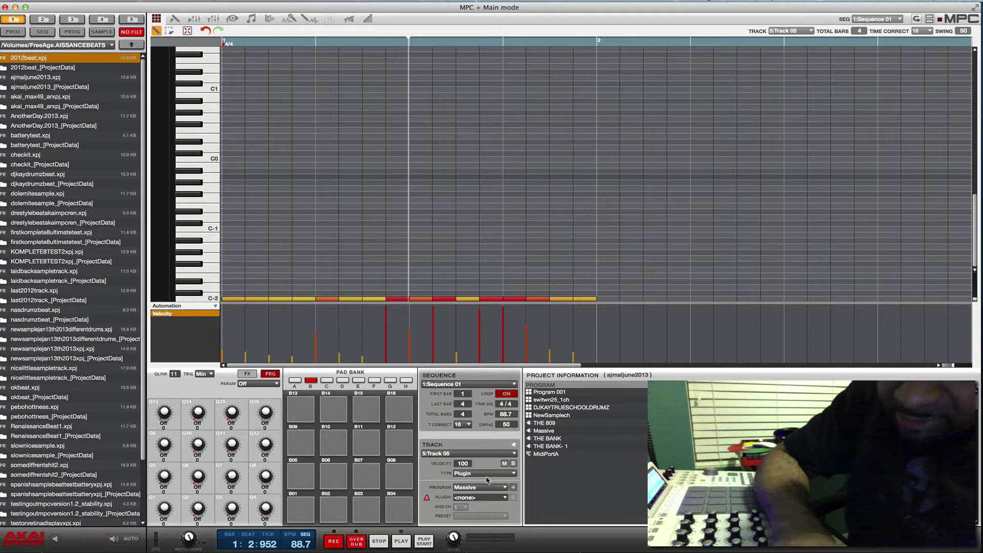
click(507, 489)
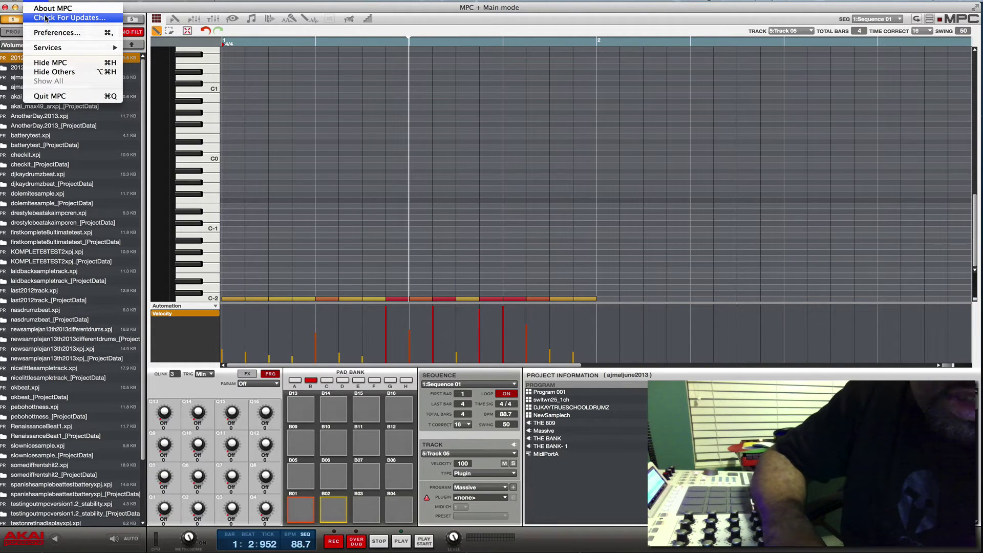
View the About MPC splash showing version 1.4.0 64-bit, then dismiss it
click(52, 8)
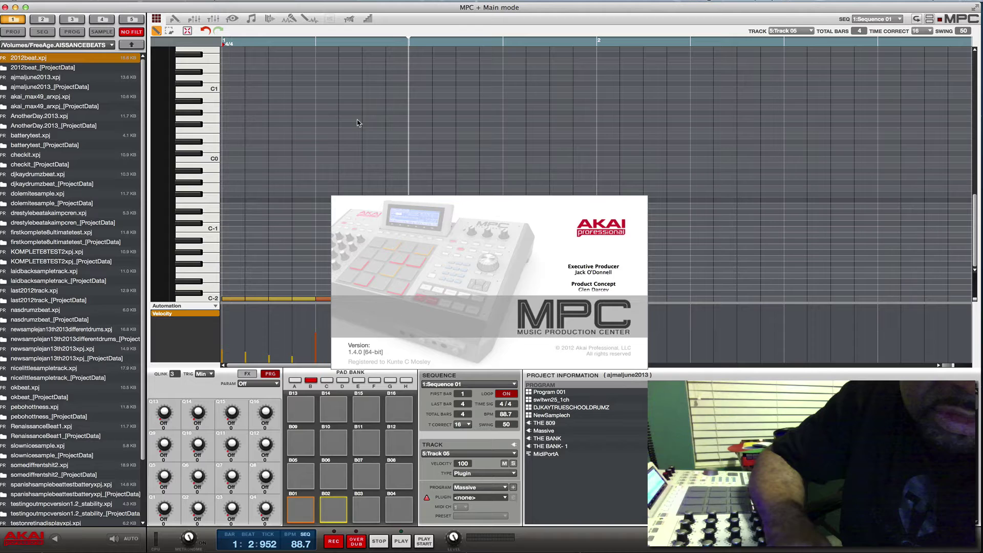
key(Escape)
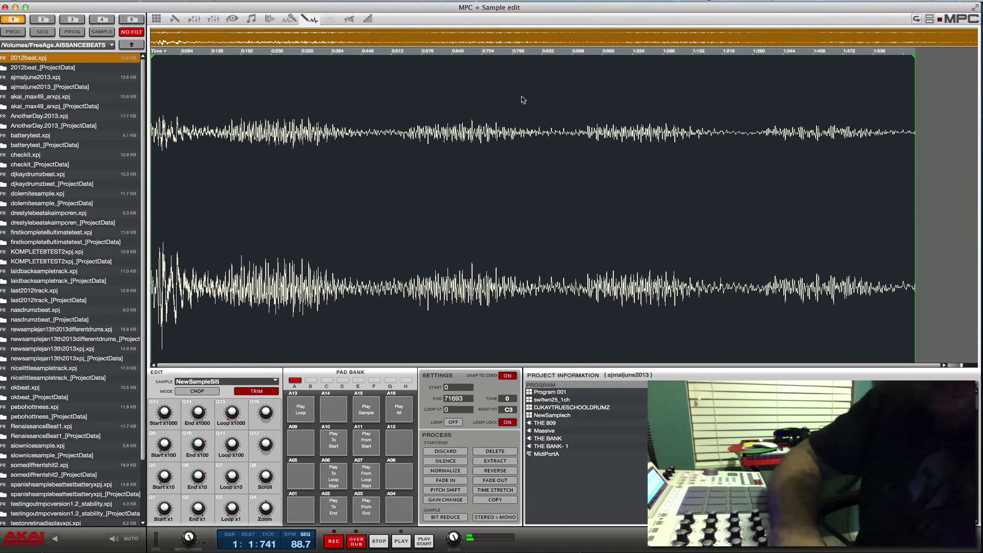
click(965, 368)
click(964, 369)
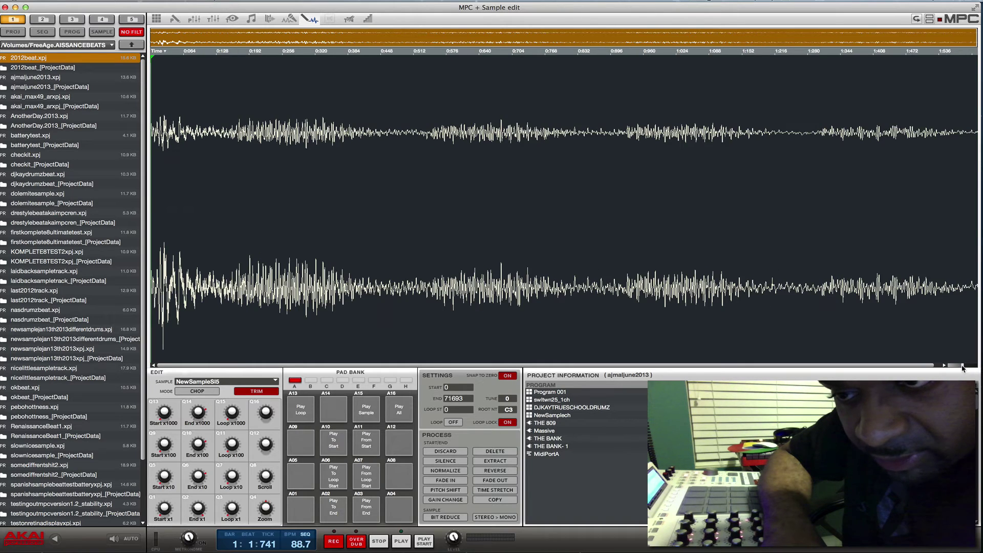
click(965, 368)
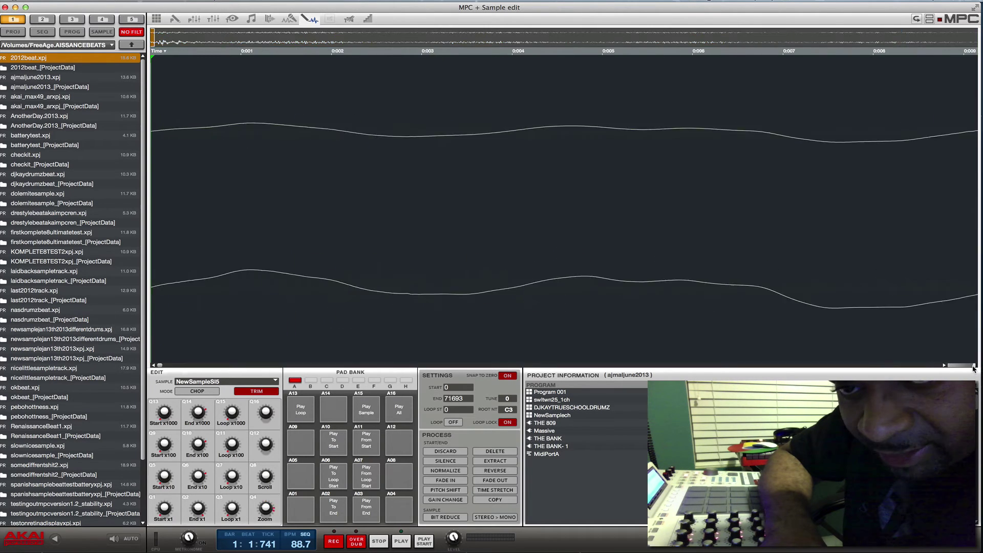
click(965, 368)
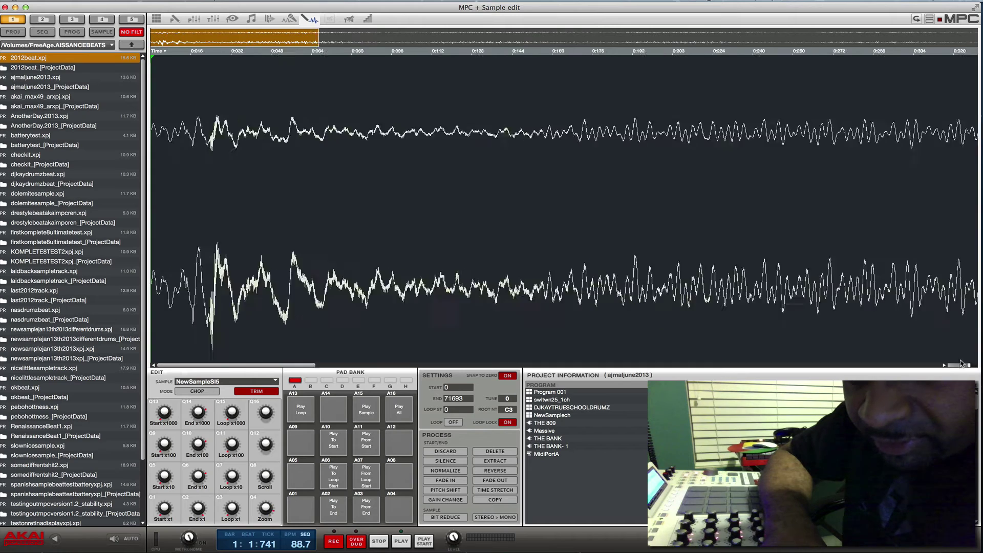
click(955, 368)
click(965, 368)
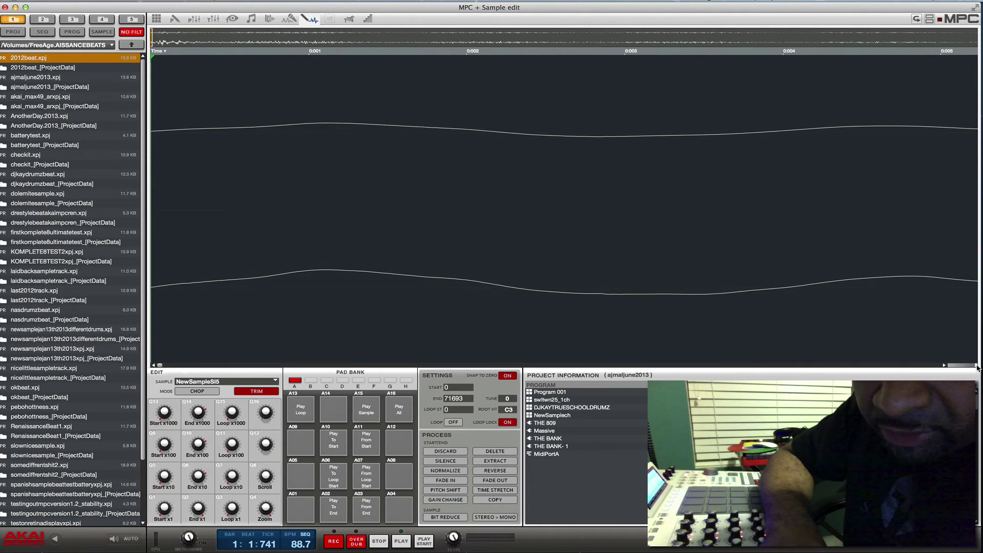
click(955, 368)
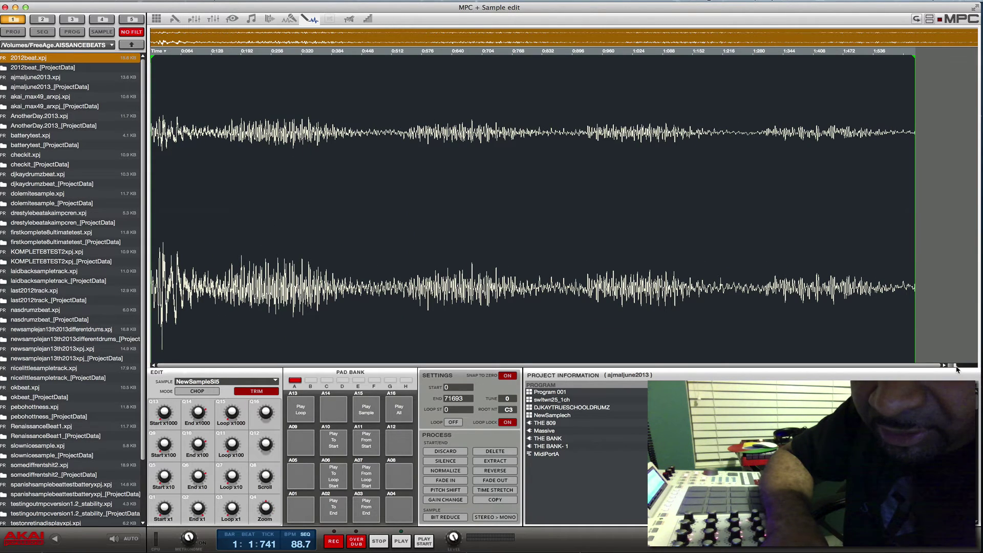
click(965, 367)
click(965, 368)
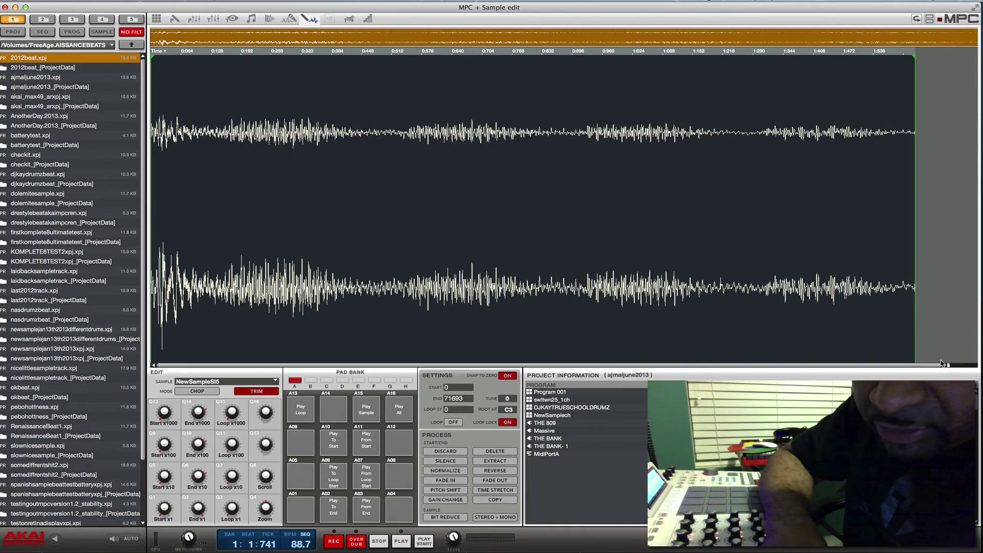
click(965, 369)
click(956, 368)
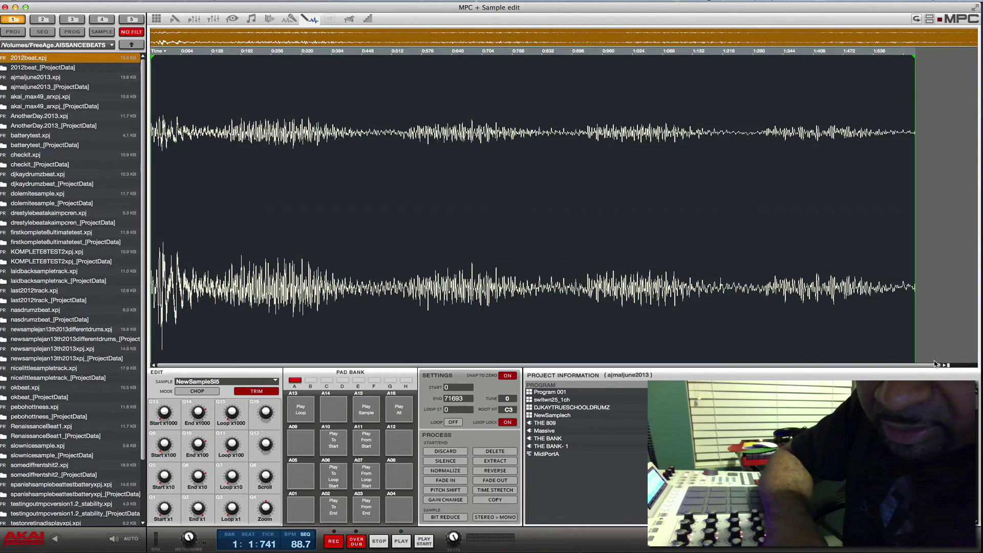
click(964, 368)
click(965, 367)
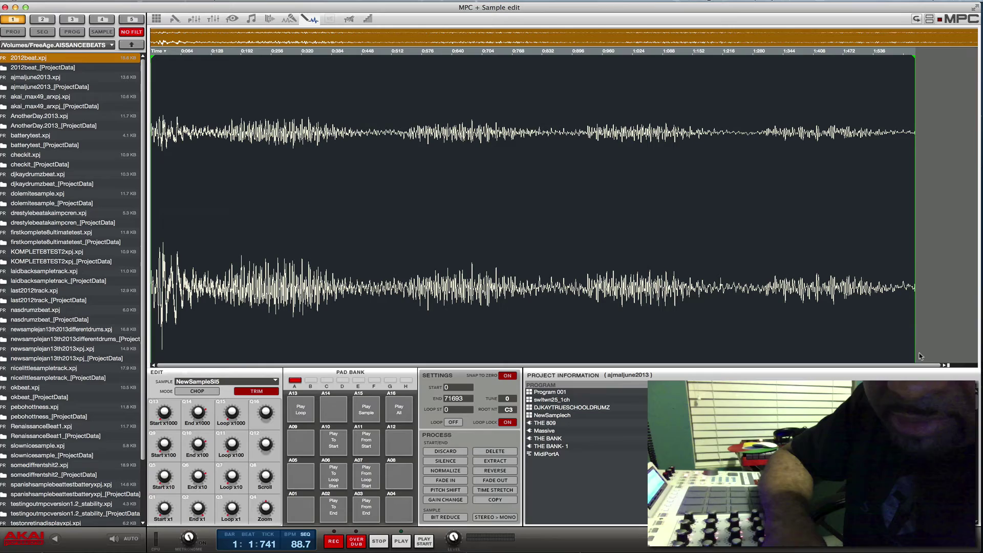
click(965, 365)
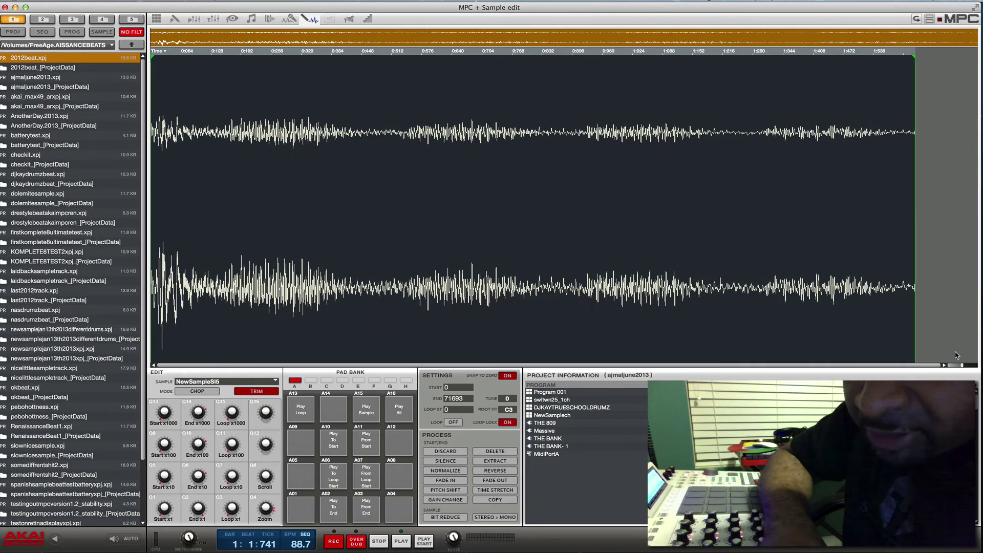
click(965, 368)
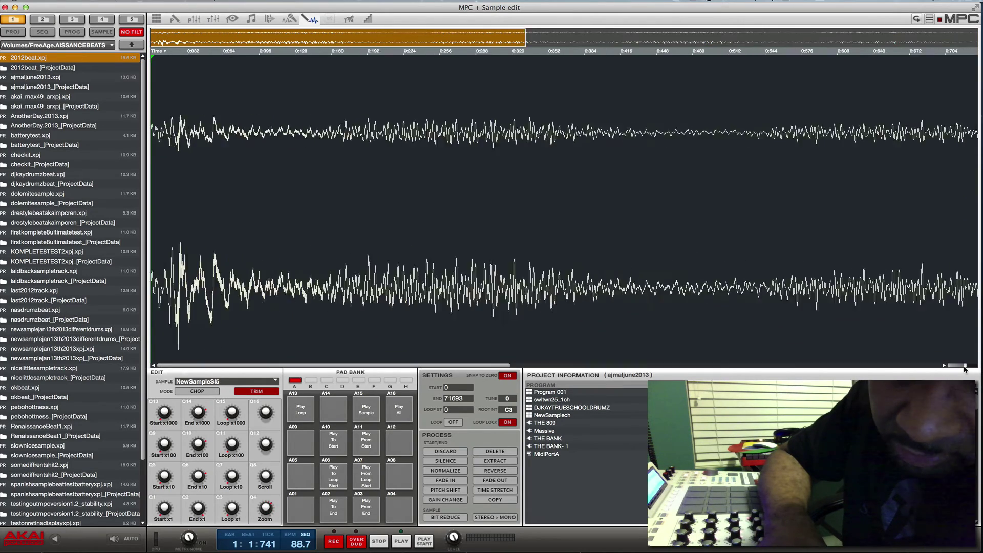
click(955, 368)
click(964, 367)
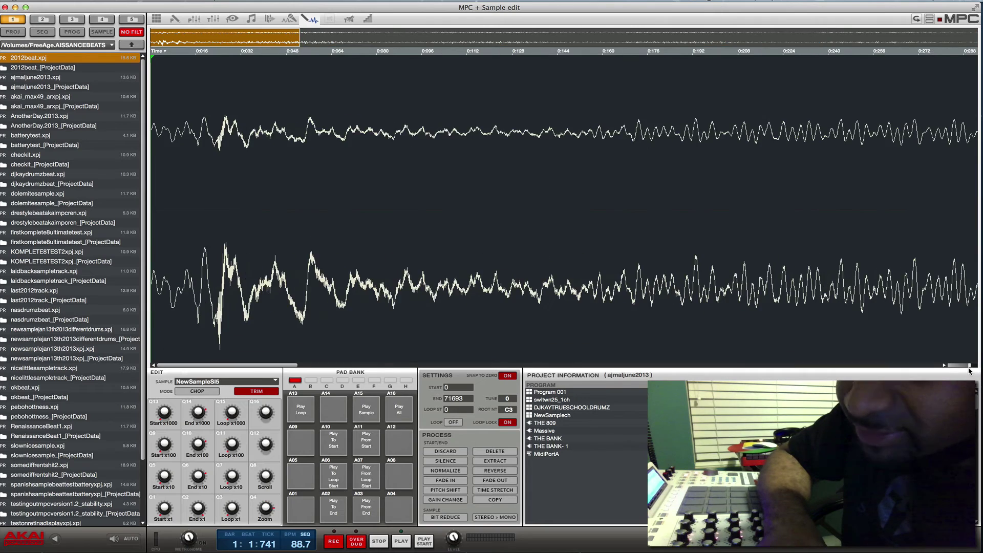
click(955, 368)
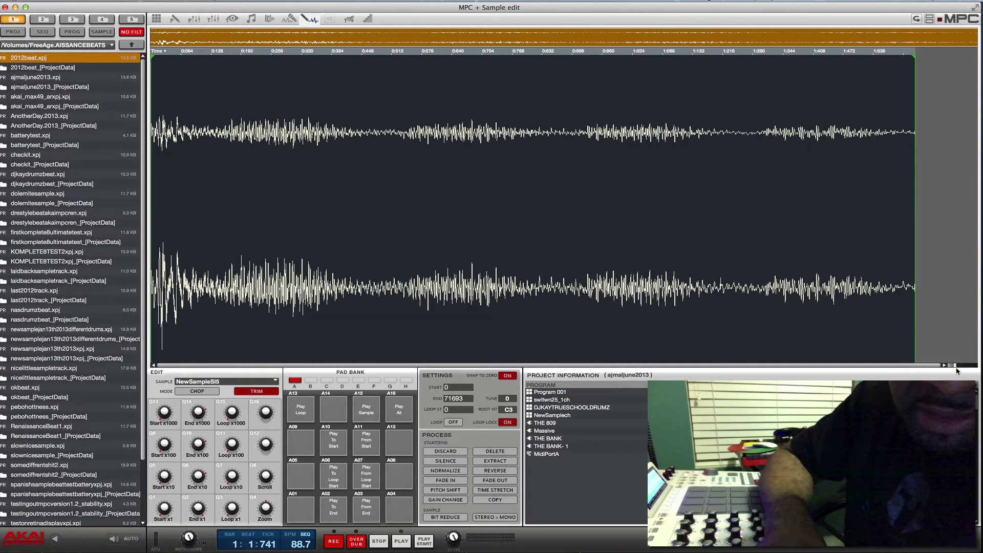